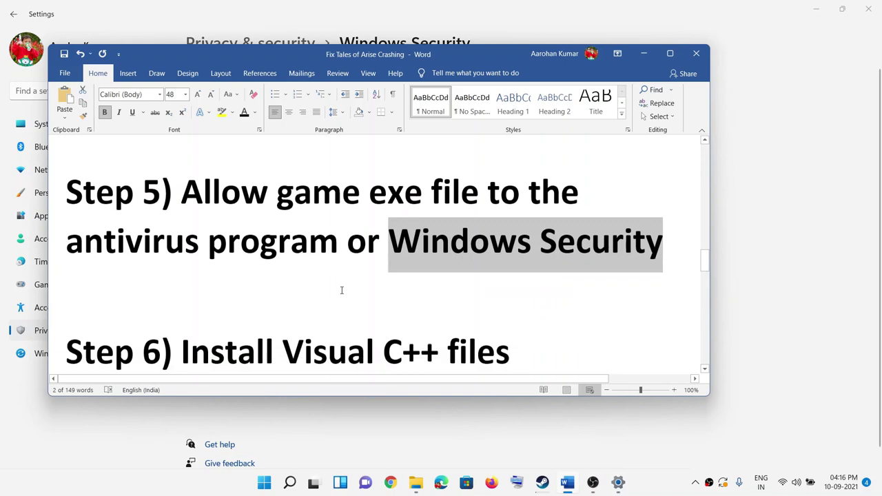
pyautogui.scroll(-3, 386, 248)
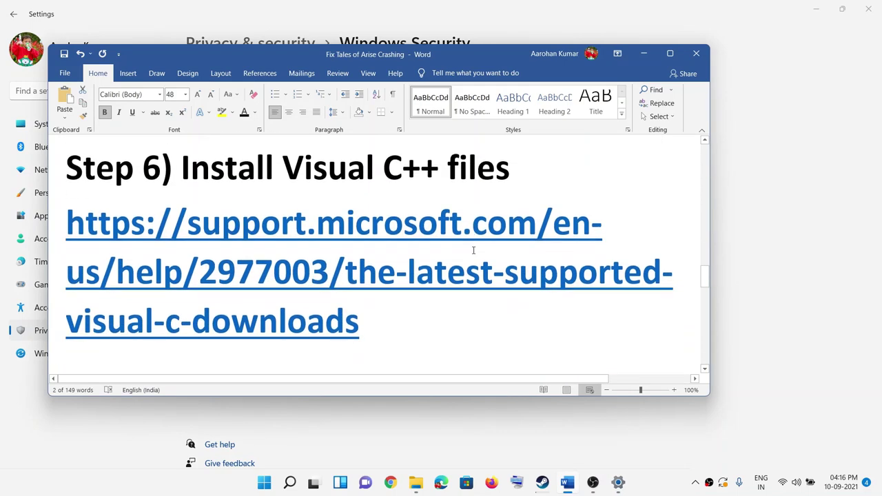
# - Select the support.microsoft.com URL under Step 6 and open it in Chrome
pyautogui.moveTo(363, 315); pyautogui.dragTo(76, 219)
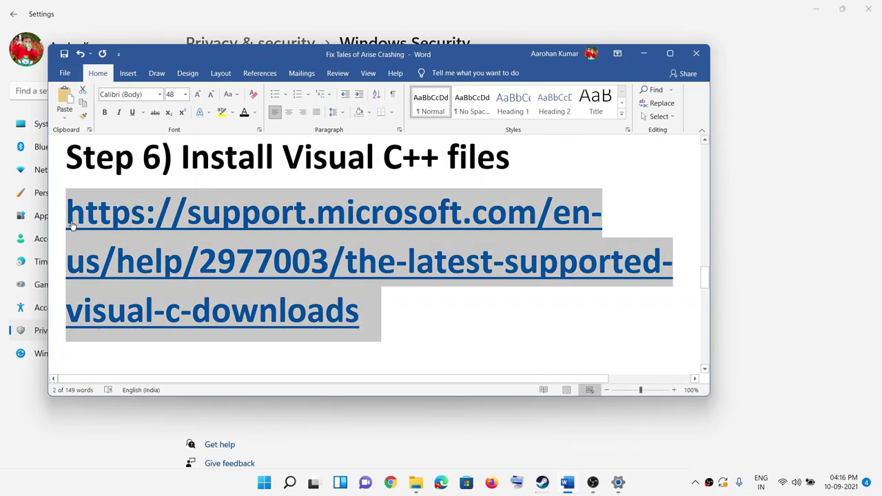
pyautogui.keyDown('ctrl'); pyautogui.click(122, 252); pyautogui.keyUp('ctrl')
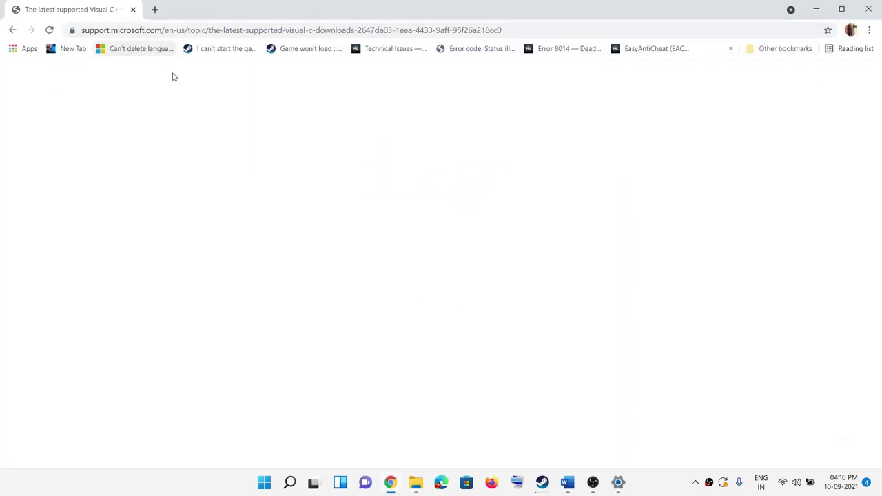
# - Download vc_redist.x86.exe and vc_redist.x64.exe from the Visual Studio 2015, 2017 and 2019 section
pyautogui.scroll(-3, 302, 305)
pyautogui.scroll(-2, 302, 305)
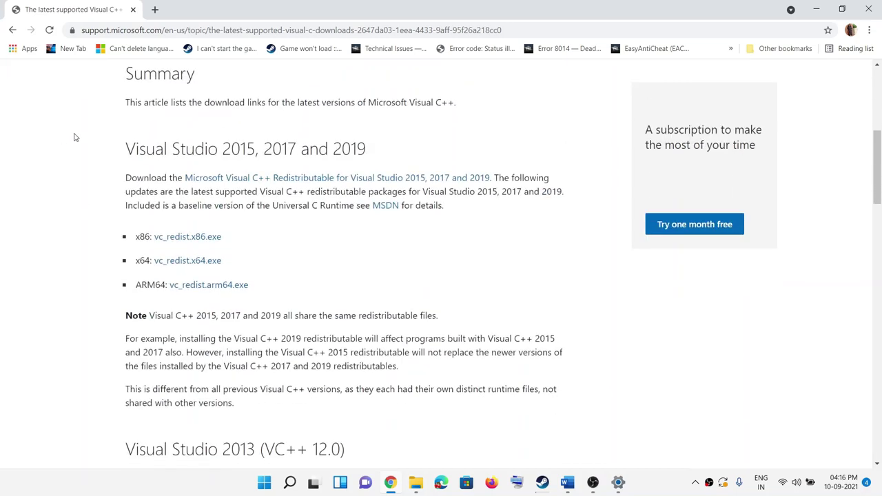
pyautogui.moveTo(137, 151); pyautogui.dragTo(335, 149)
pyautogui.click(209, 237)
pyautogui.click(195, 261)
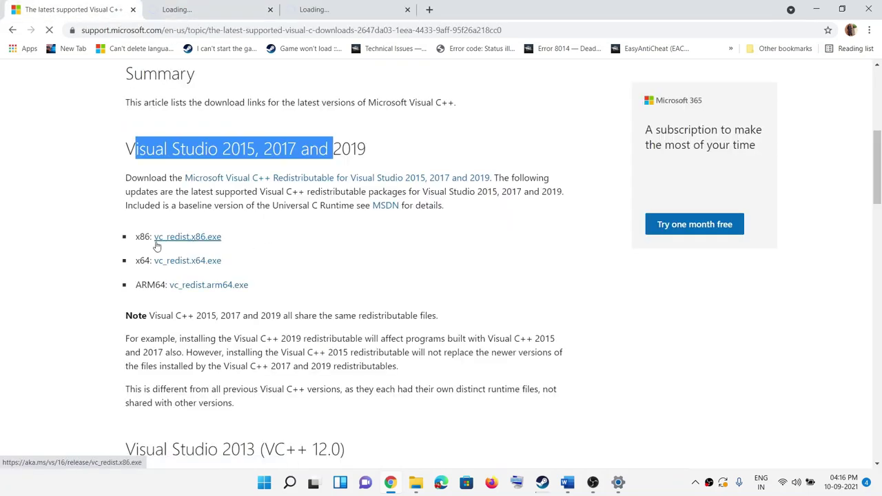
# - Run the downloaded VC_redist.x86.exe installer from Chrome's download bar
pyautogui.moveTo(136, 237); pyautogui.dragTo(156, 265)
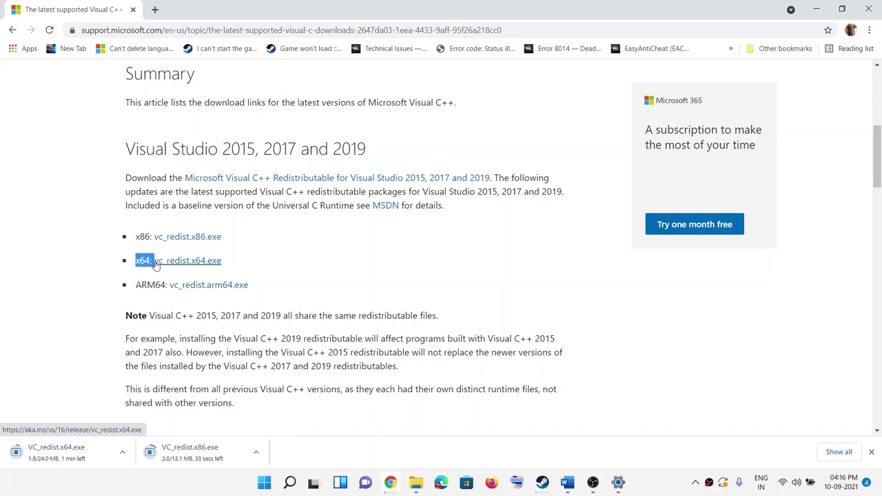
pyautogui.click(665, 485)
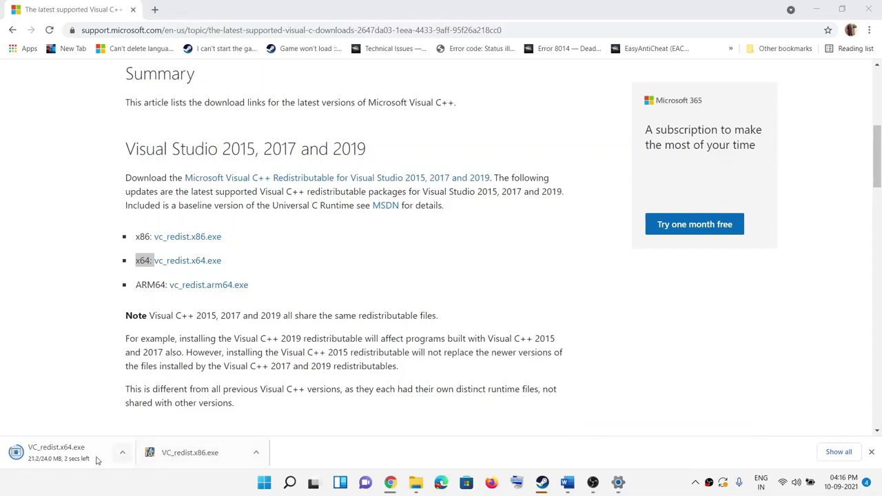
pyautogui.click(169, 453)
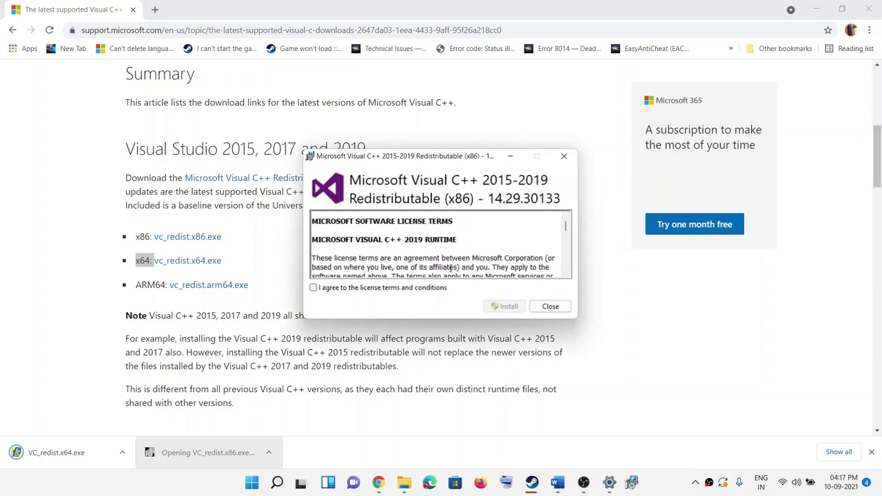
pyautogui.click(385, 290)
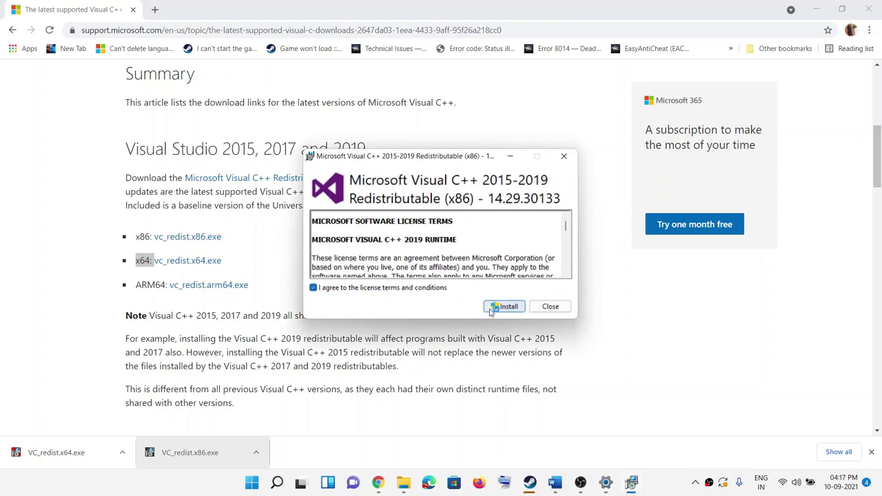
pyautogui.click(501, 307)
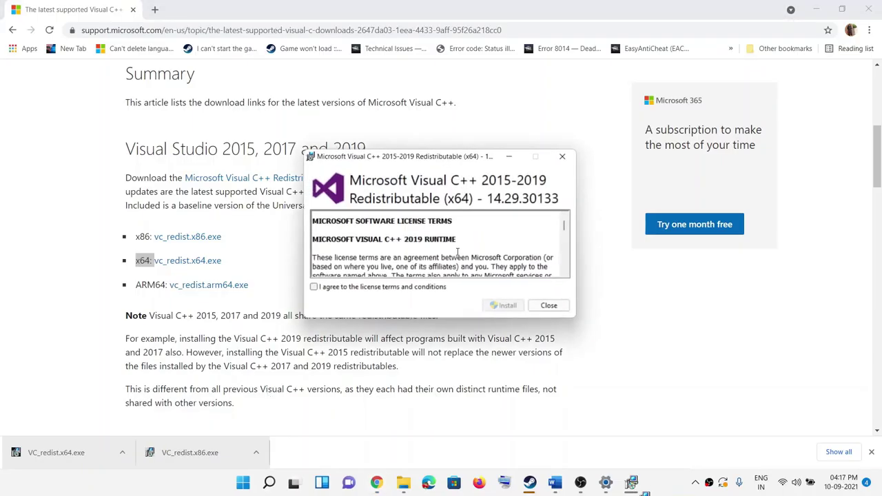
pyautogui.click(365, 288)
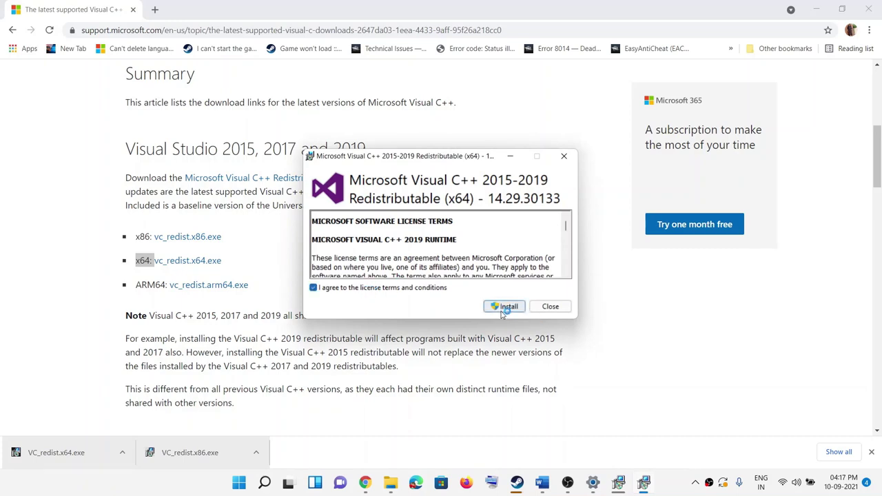
pyautogui.click(502, 310)
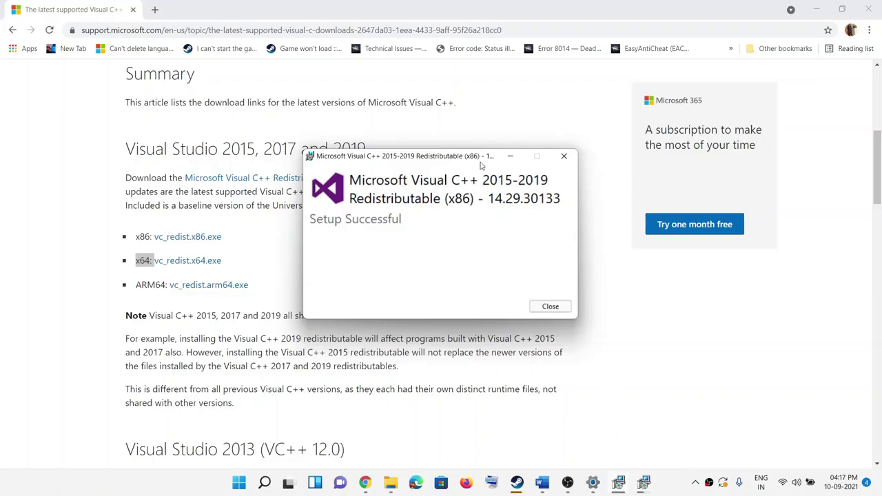
# - After Setup Successful, close the x64 and x86 setup windows without restarting
pyautogui.moveTo(481, 166); pyautogui.dragTo(205, 167)
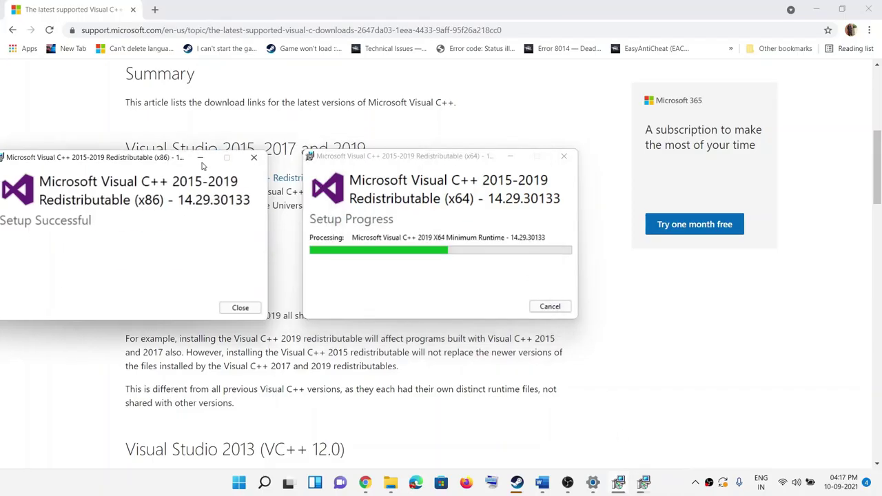
pyautogui.moveTo(458, 153); pyautogui.dragTo(582, 153)
pyautogui.moveTo(140, 161); pyautogui.dragTo(257, 159)
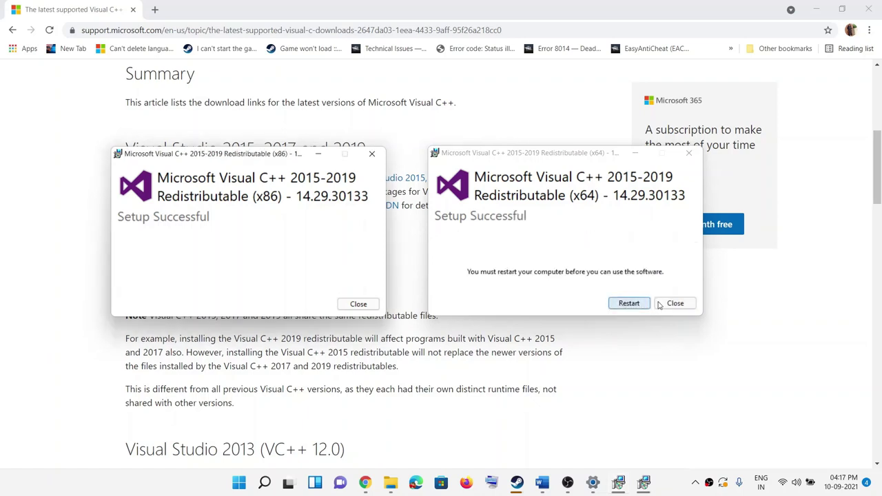
pyautogui.click(659, 305)
pyautogui.click(358, 304)
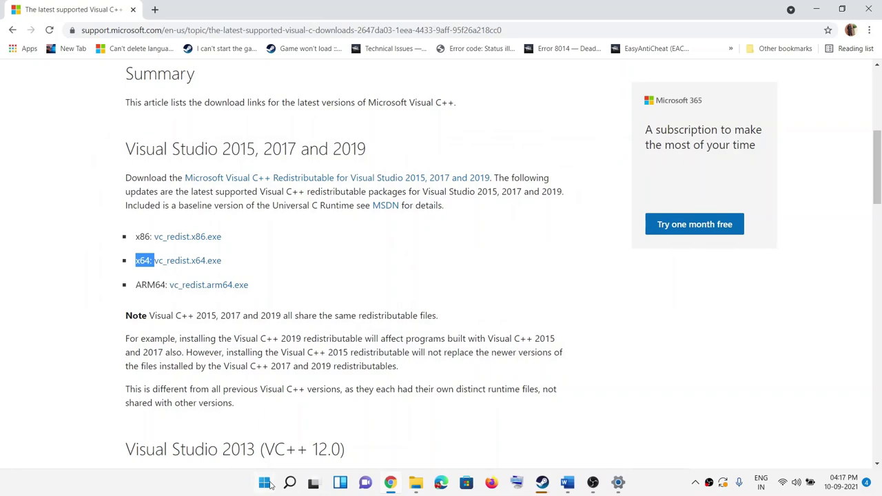
# - Bring up the Start power options, dismiss them without restarting, and return to Word
pyautogui.click(266, 484)
pyautogui.click(591, 448)
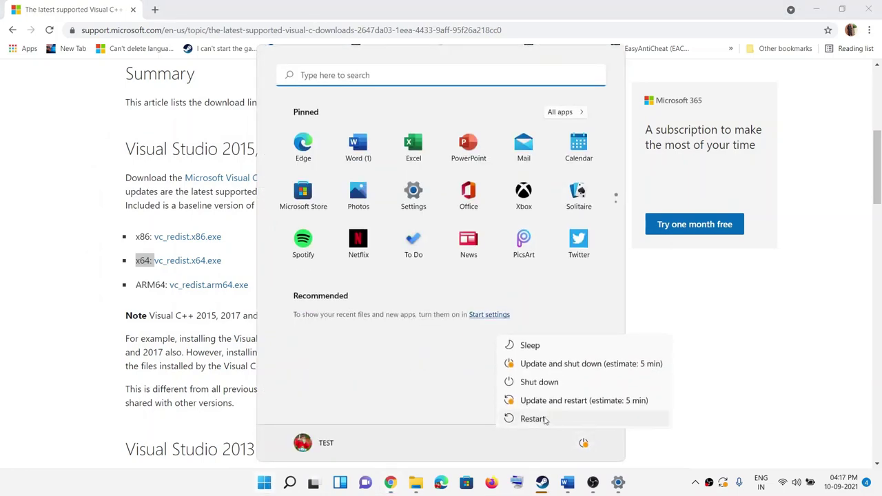
pyautogui.click(214, 364)
pyautogui.click(568, 483)
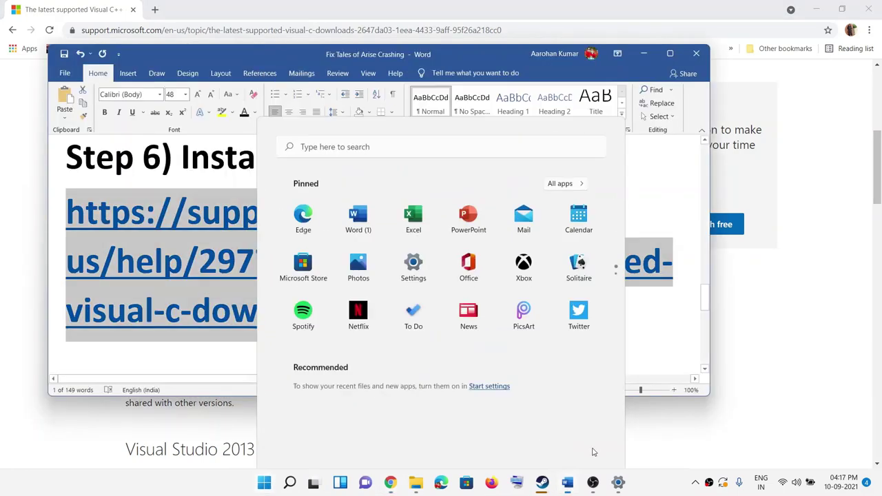
# - Highlight 'Disable overlay' in Step 7 of the guide
pyautogui.scroll(-5, 246, 282)
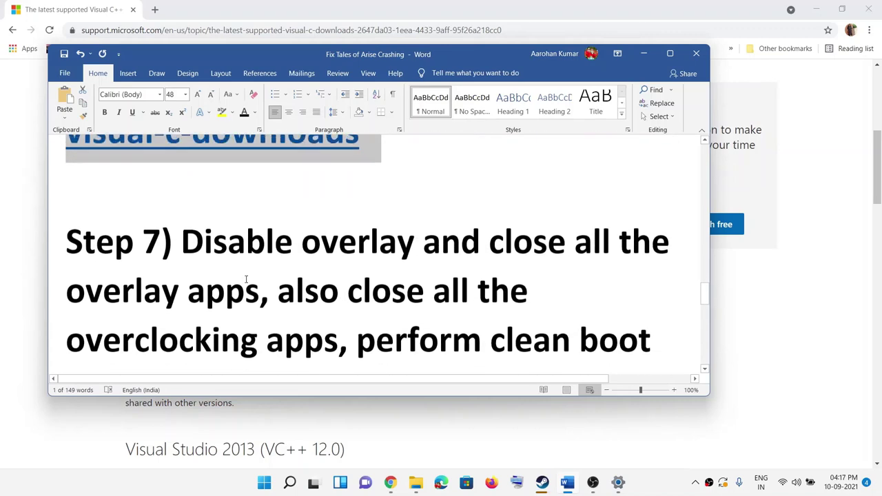
pyautogui.scroll(1, 250, 272)
pyautogui.moveTo(181, 211); pyautogui.dragTo(422, 212)
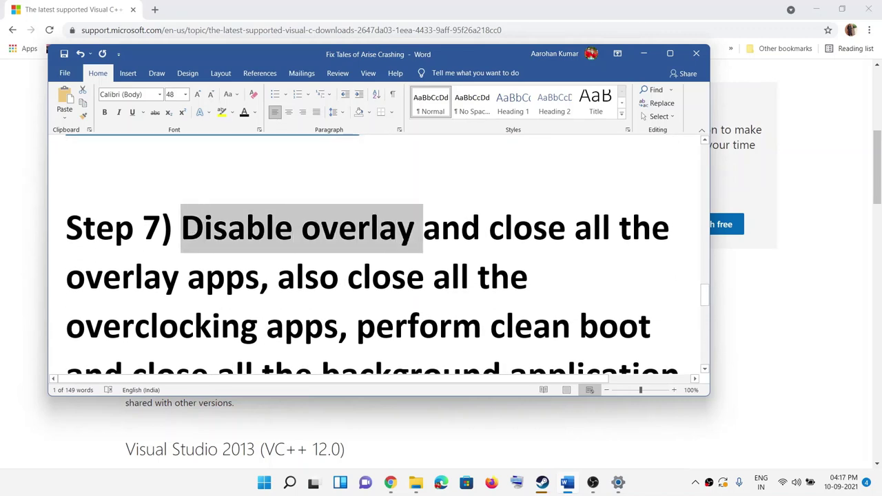
pyautogui.scroll(-1, 408, 304)
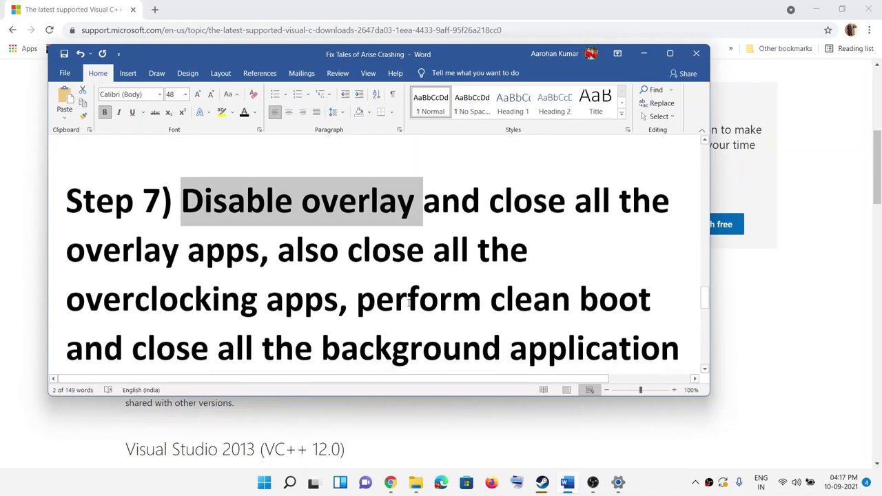
pyautogui.click(542, 483)
# - Turn off the Steam Overlay and Steam Cloud saves in NBA 2K22's properties, then close them
pyautogui.rightClick(80, 248)
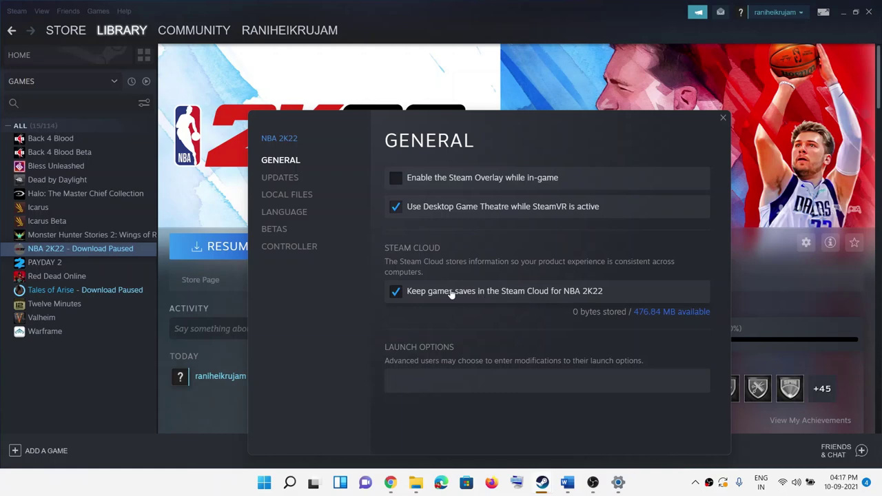
pyautogui.click(395, 294)
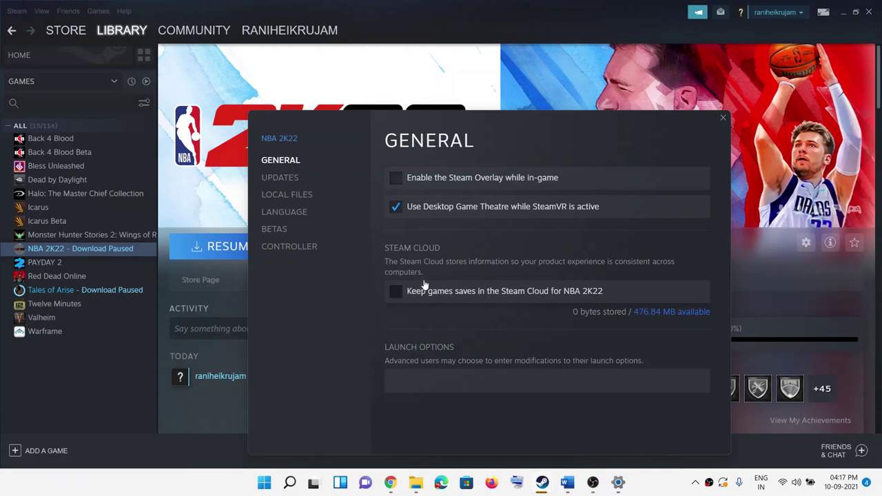
pyautogui.click(723, 120)
pyautogui.click(567, 482)
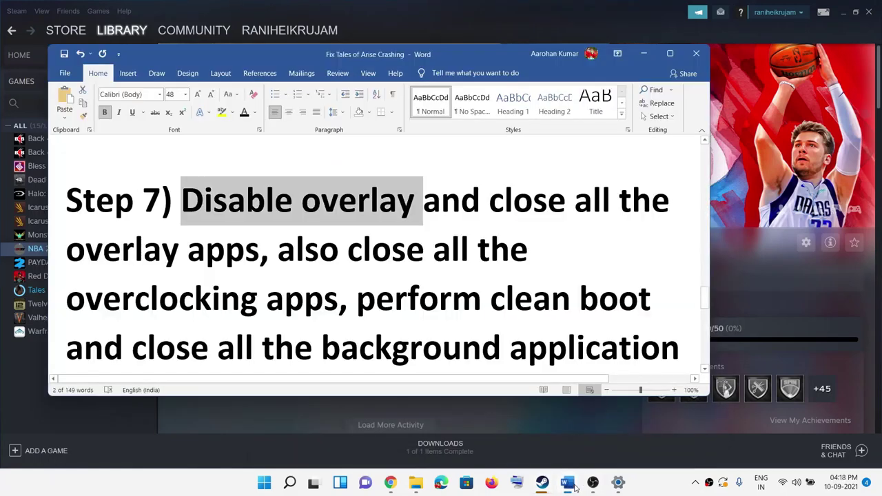
pyautogui.moveTo(66, 250); pyautogui.dragTo(260, 250)
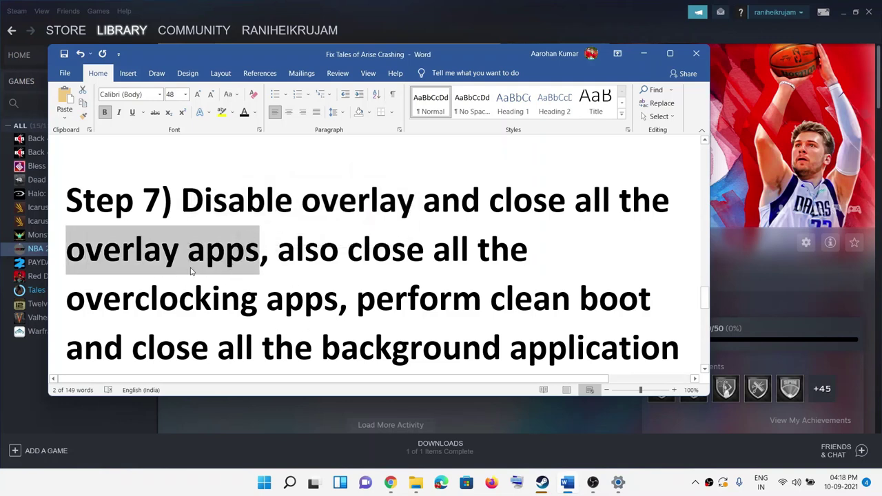
pyautogui.click(265, 483)
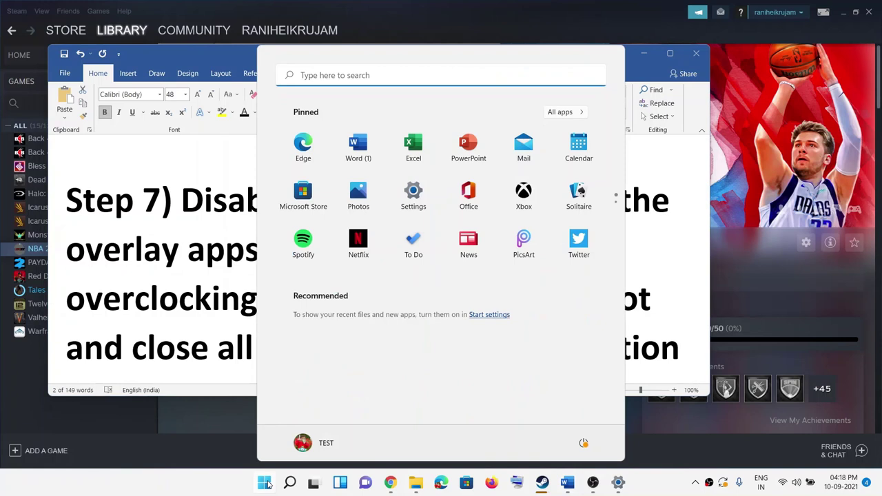
pyautogui.write('disco')
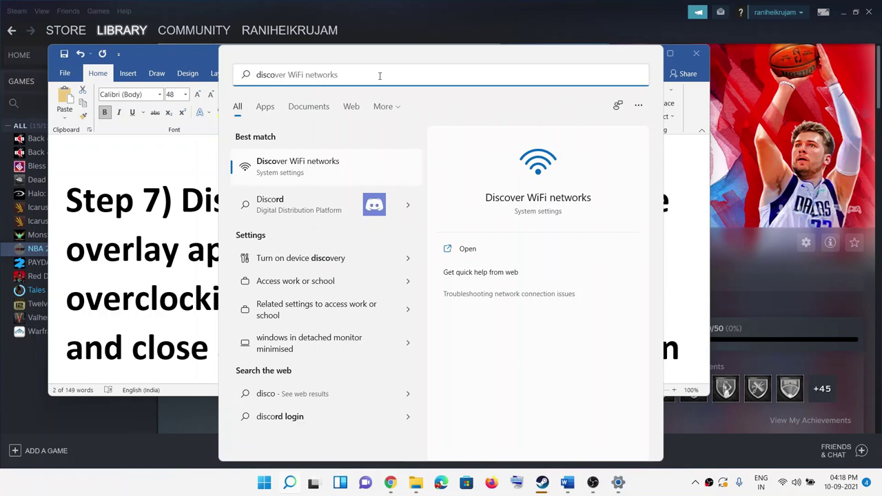
pyautogui.hotkey('ctrl', 'a')
pyautogui.write('geforc')
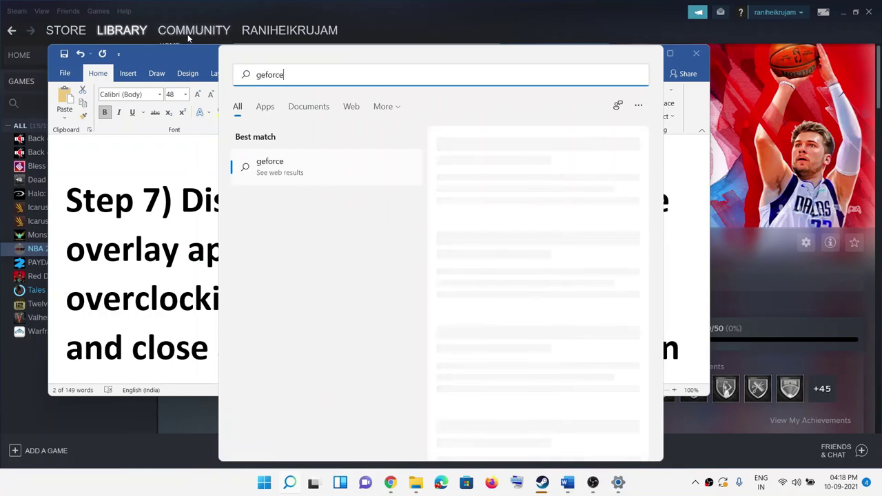
pyautogui.hotkey('ctrl', 'a')
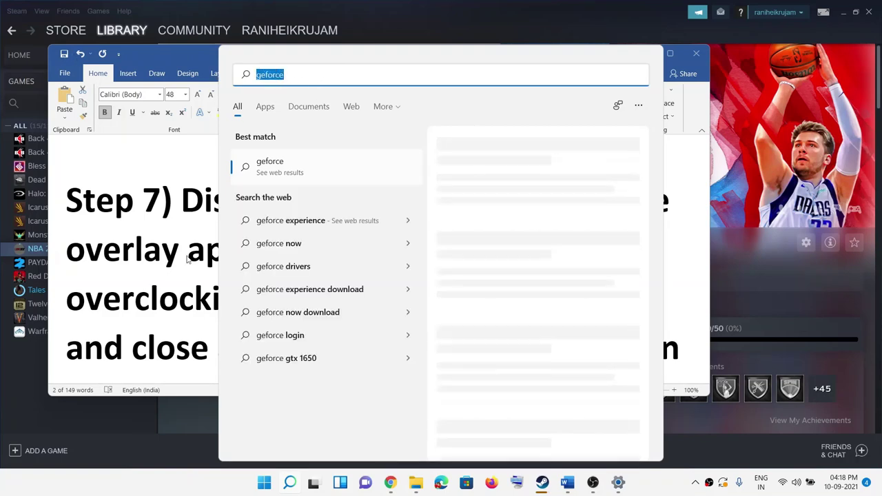
pyautogui.press('Escape')
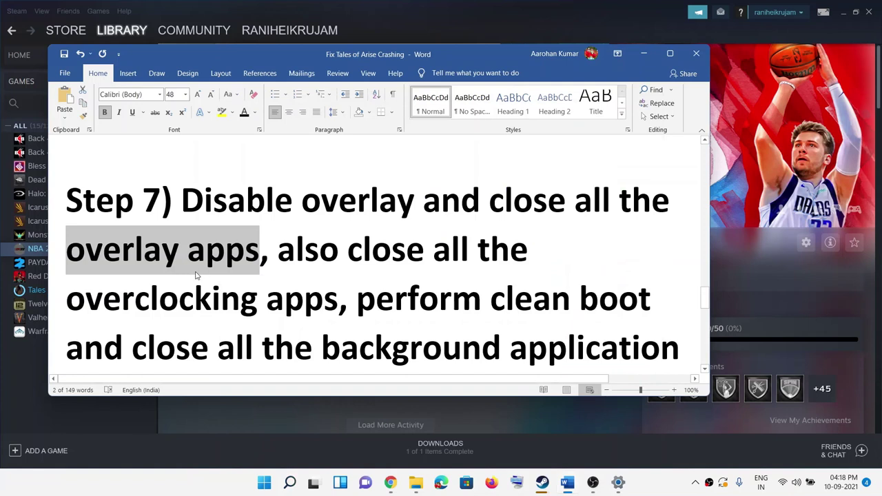
pyautogui.moveTo(277, 250); pyautogui.dragTo(338, 299)
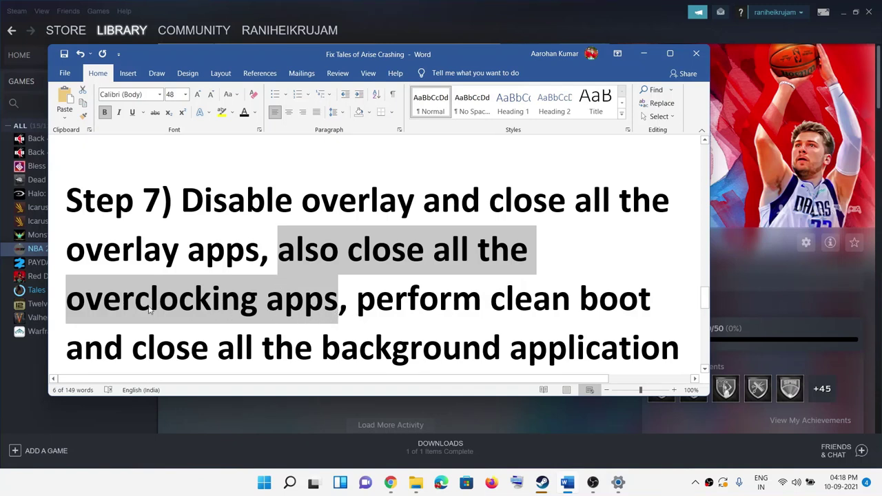
# - Highlight 'perform clean boot' in Step 7 and open System Configuration via Start search
pyautogui.moveTo(356, 298); pyautogui.dragTo(660, 298)
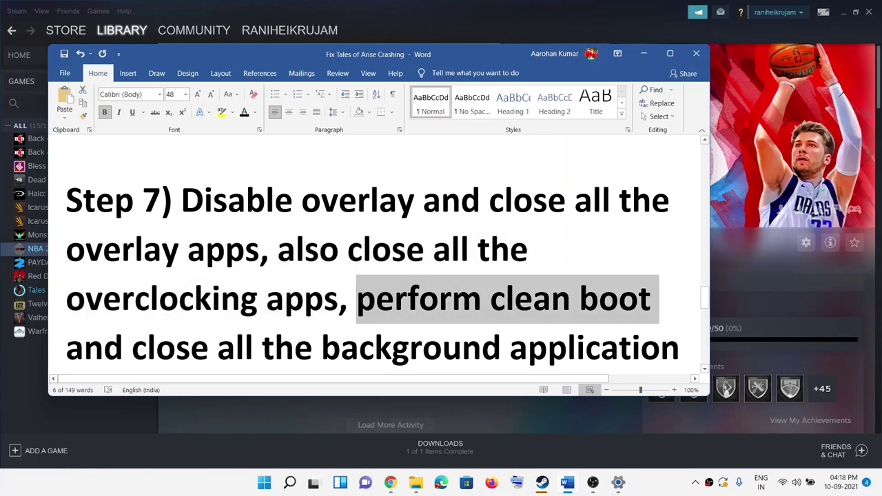
pyautogui.click(265, 484)
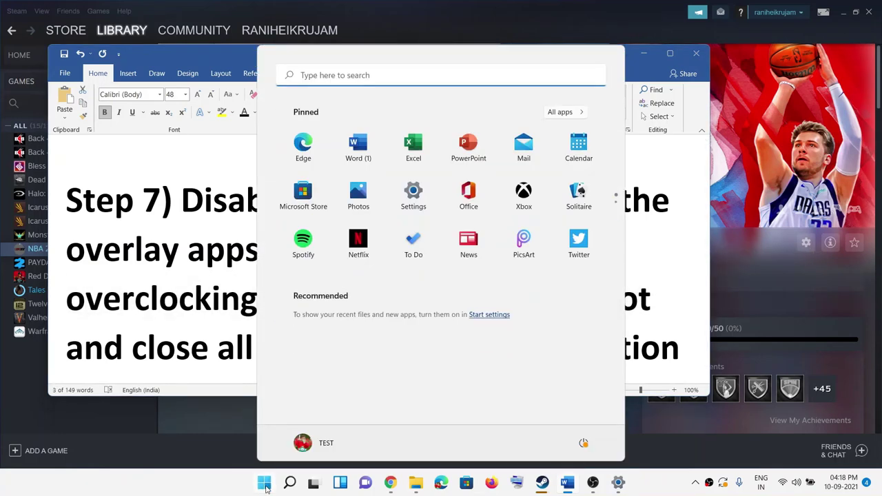
pyautogui.write('syste')
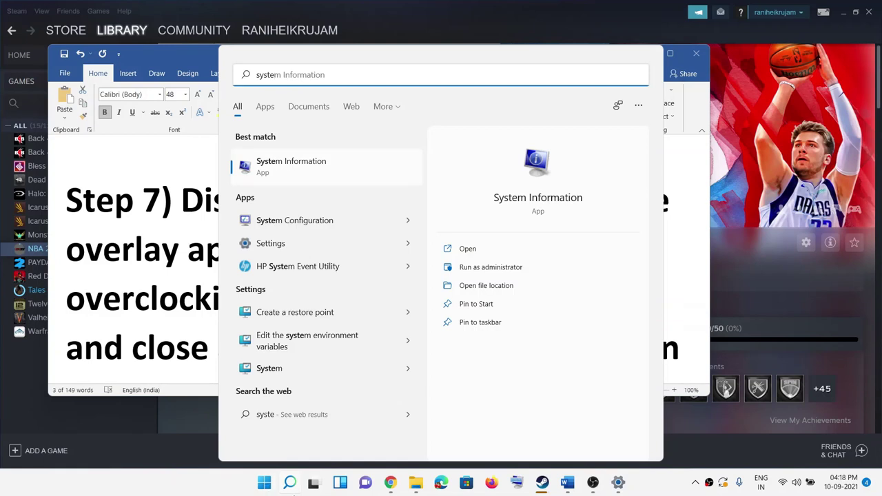
pyautogui.click(295, 221)
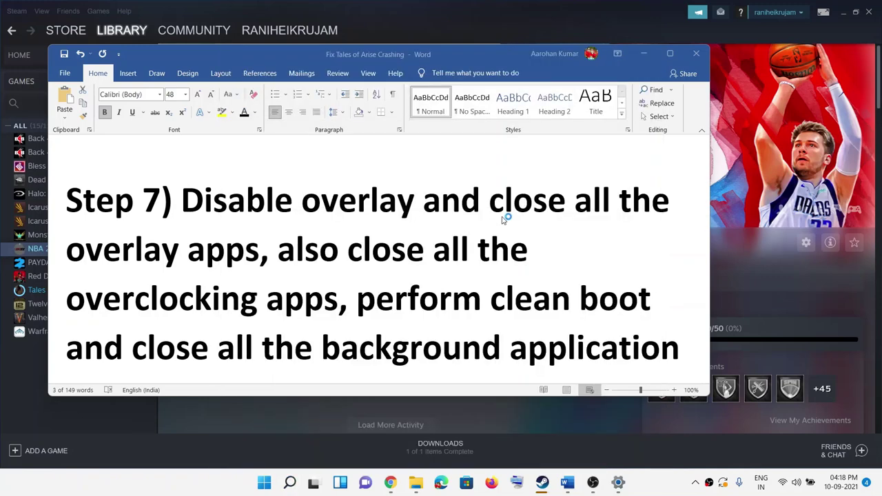
# - Hide all Microsoft services, disable the rest, apply, and dismiss the restart prompt
pyautogui.click(355, 152)
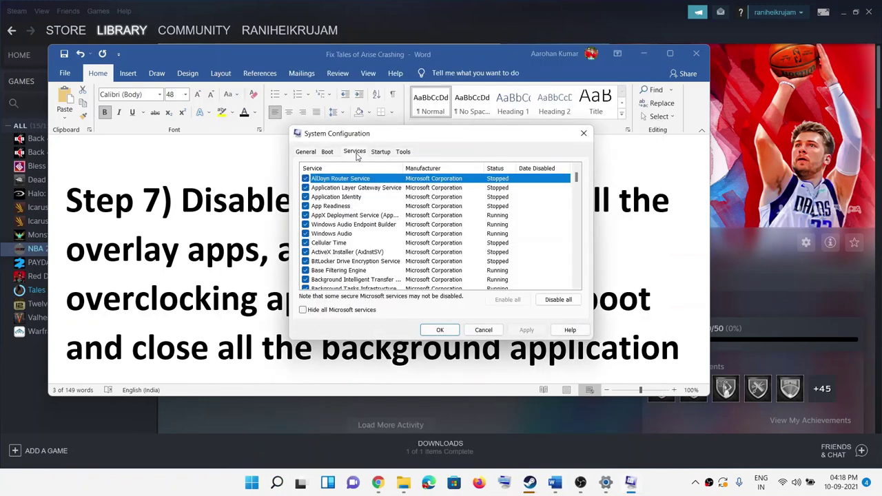
pyautogui.click(315, 311)
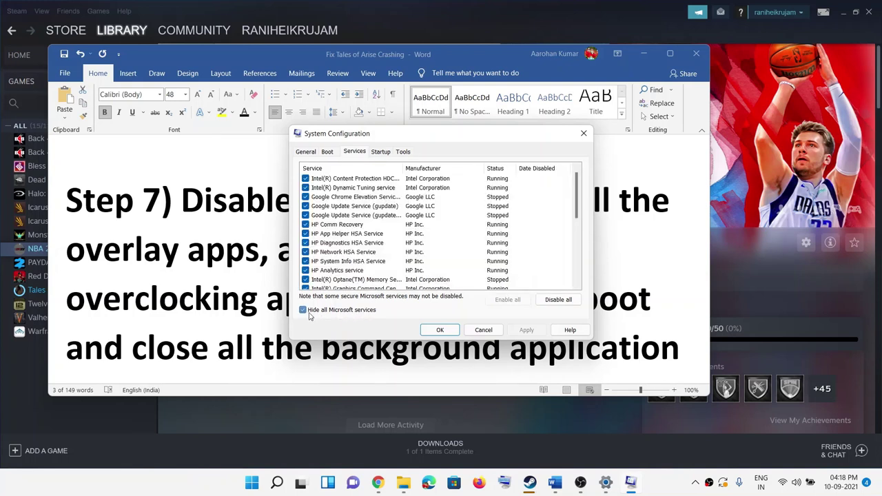
pyautogui.click(557, 301)
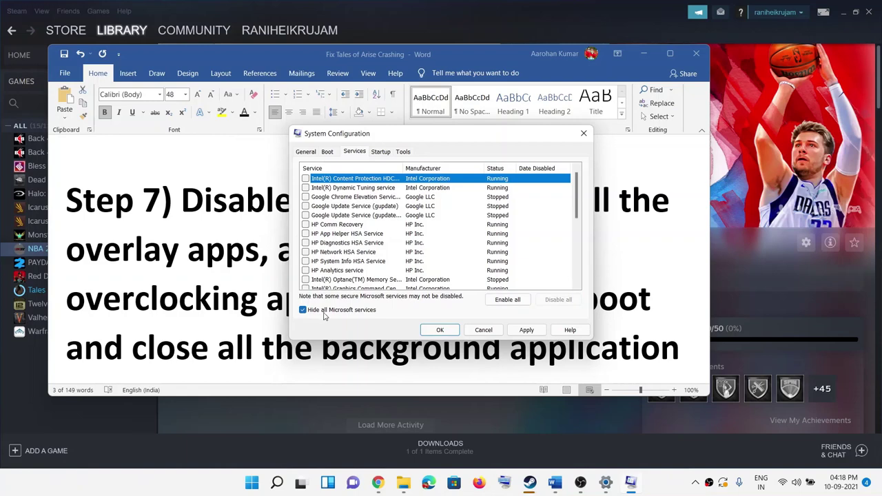
pyautogui.click(527, 330)
pyautogui.click(434, 334)
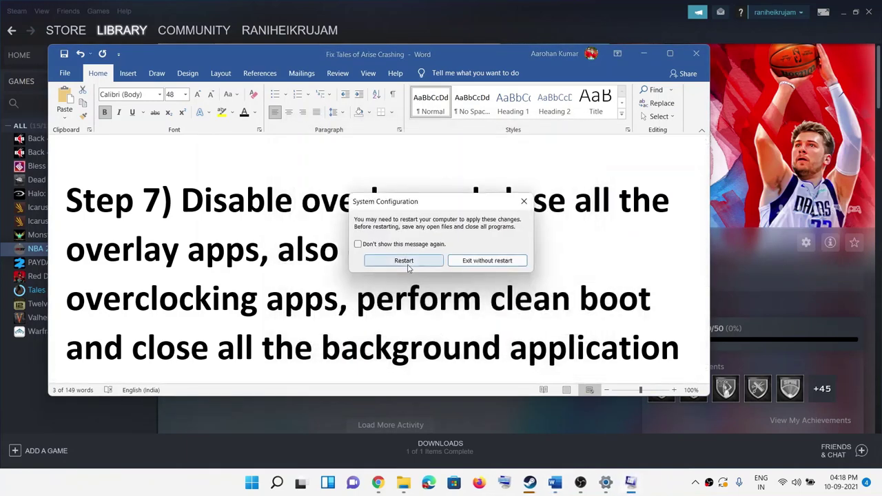
pyautogui.click(524, 201)
pyautogui.moveTo(659, 298); pyautogui.dragTo(357, 298)
pyautogui.scroll(-1, 366, 291)
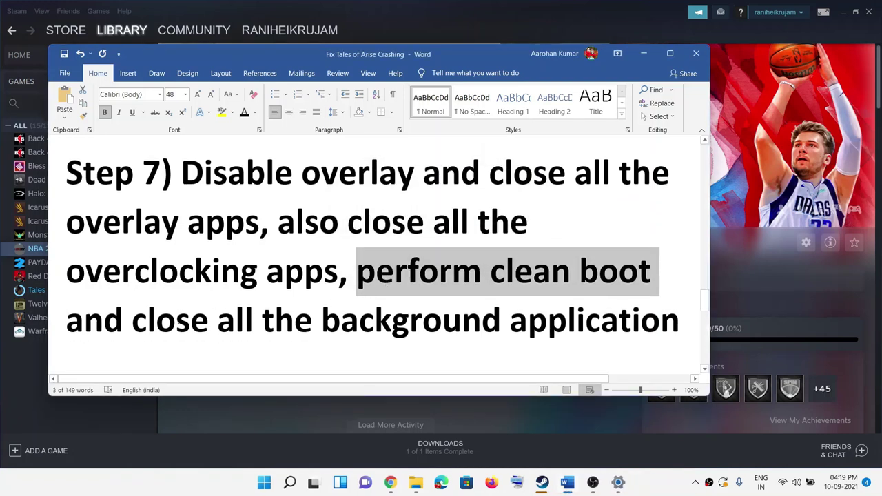
# - Highlight 'close all the background' in Step 7, then 'Update windows 10' in Step 8
pyautogui.moveTo(132, 321); pyautogui.dragTo(433, 323)
pyautogui.moveTo(491, 320); pyautogui.dragTo(491, 320)
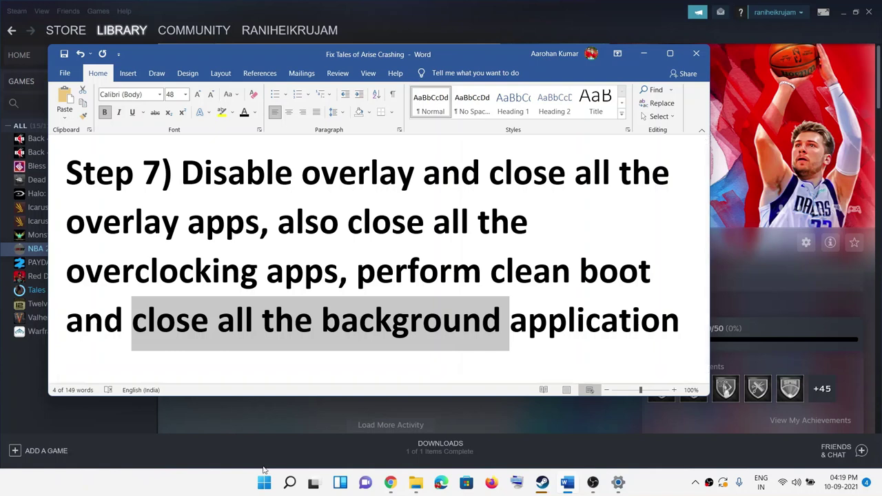
pyautogui.click(376, 266)
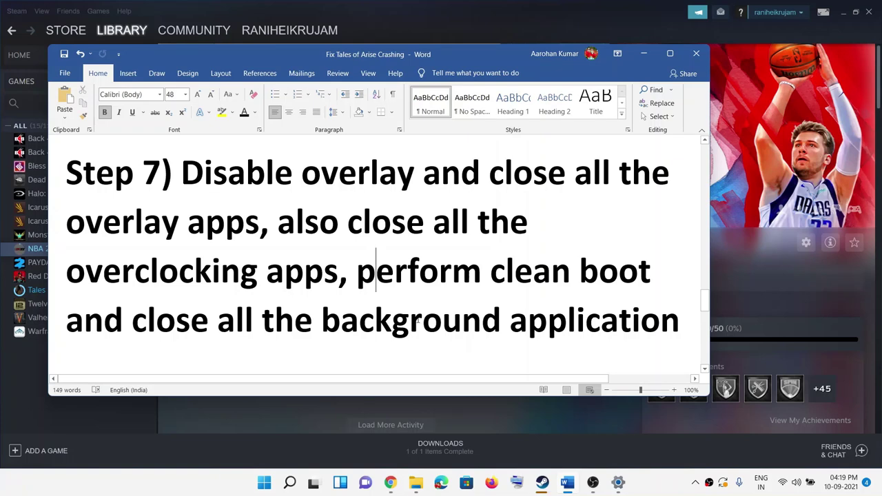
pyautogui.scroll(-5, 491, 319)
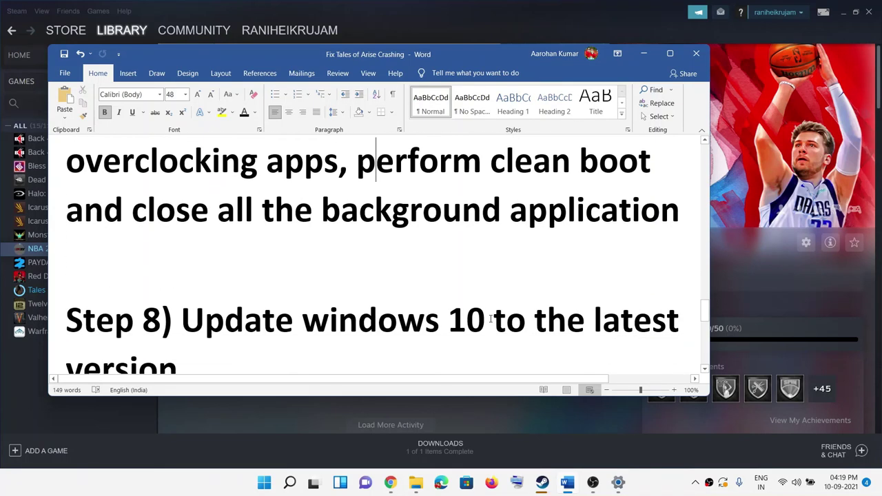
pyautogui.moveTo(182, 266); pyautogui.dragTo(494, 266)
# - Check Windows Update in Settings, showing KB5005642 pending restart, then minimize Settings
pyautogui.click(265, 484)
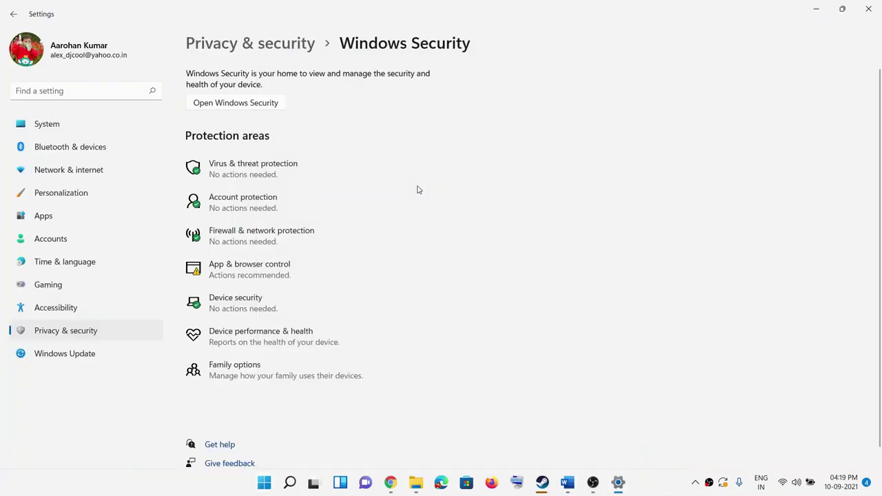
pyautogui.click(67, 357)
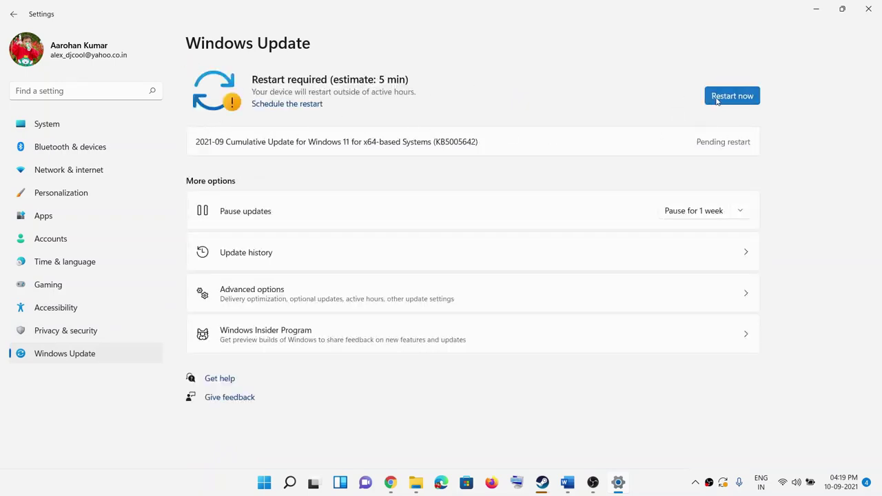
pyautogui.click(817, 9)
# - Scroll to Step 9 and highlight 'Verify the game files'
pyautogui.scroll(-2, 369, 318)
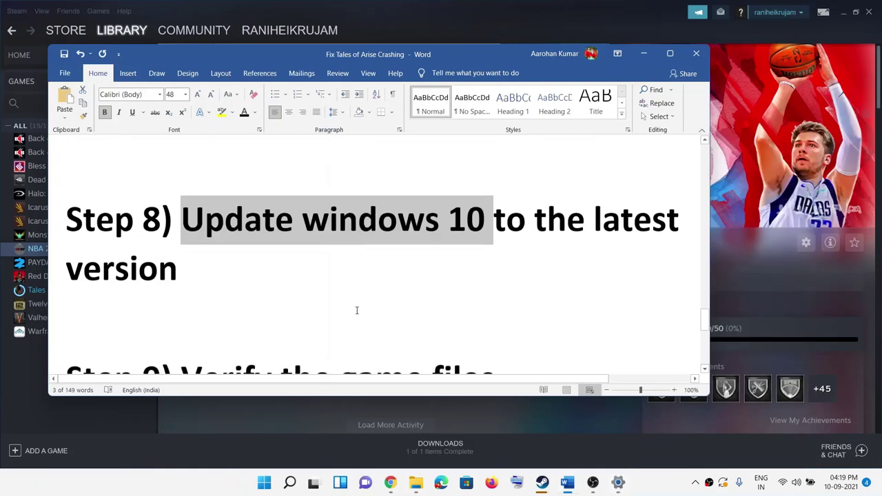
pyautogui.moveTo(180, 314); pyautogui.dragTo(331, 317)
pyautogui.moveTo(431, 316); pyautogui.dragTo(495, 318)
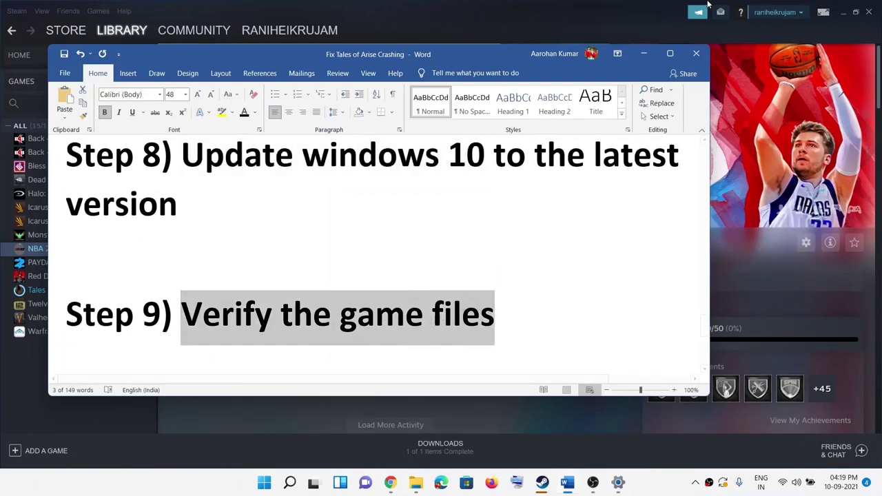
# - View the Local Files tab of NBA 2K22's Steam properties, then close it and return to Word
pyautogui.click(644, 53)
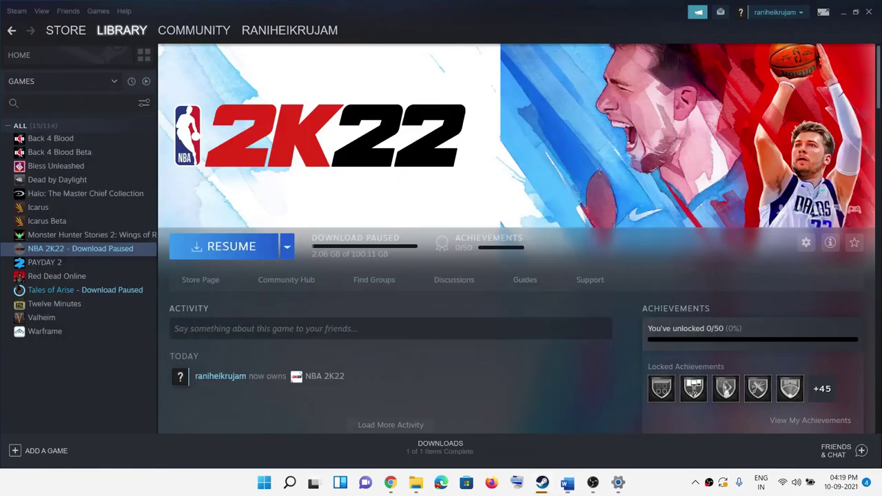
pyautogui.rightClick(56, 249)
pyautogui.click(79, 320)
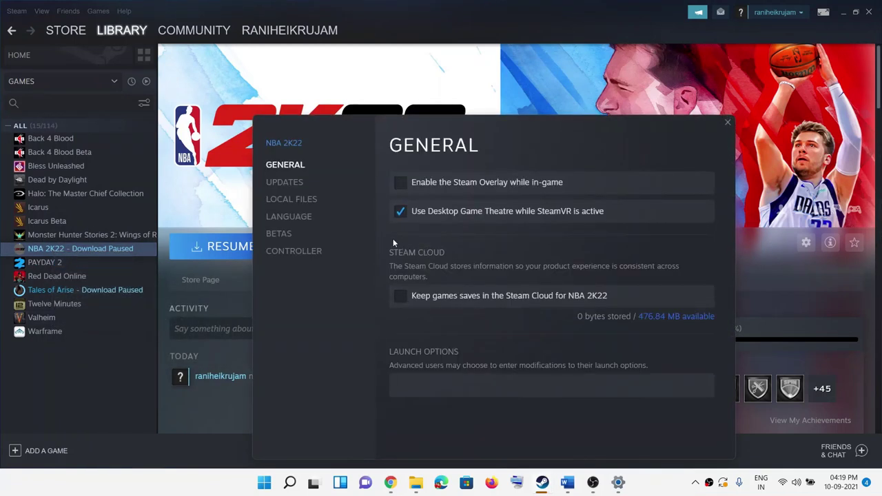
pyautogui.click(296, 200)
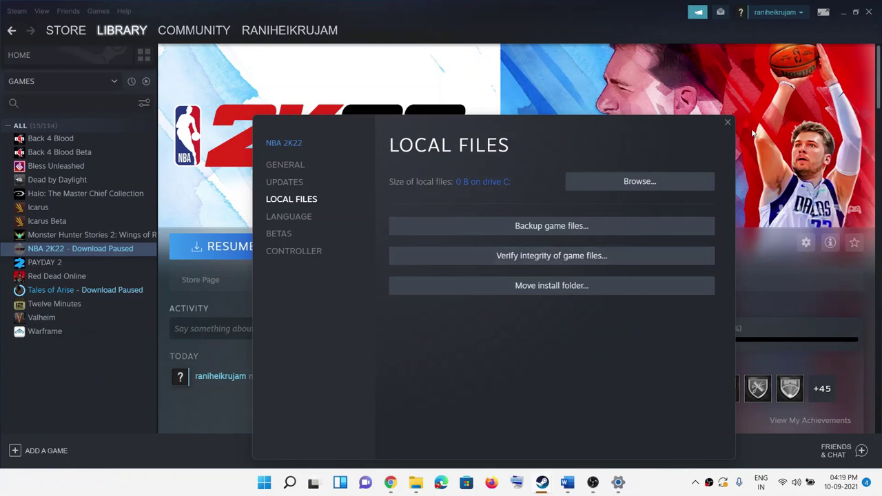
pyautogui.click(728, 124)
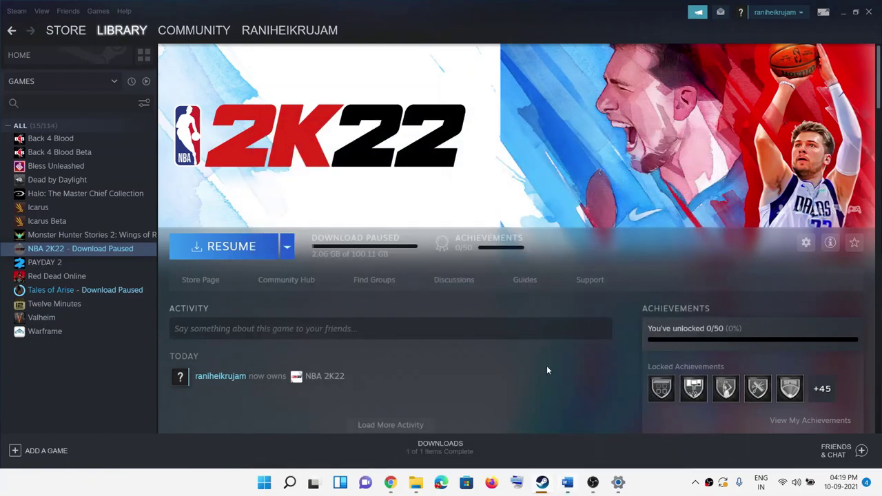
pyautogui.hotkey('alt', 'Tab')
# - Highlight 'Try Window mode' and 'lower down graphics settings' in Step 10
pyautogui.scroll(-3, 350, 252)
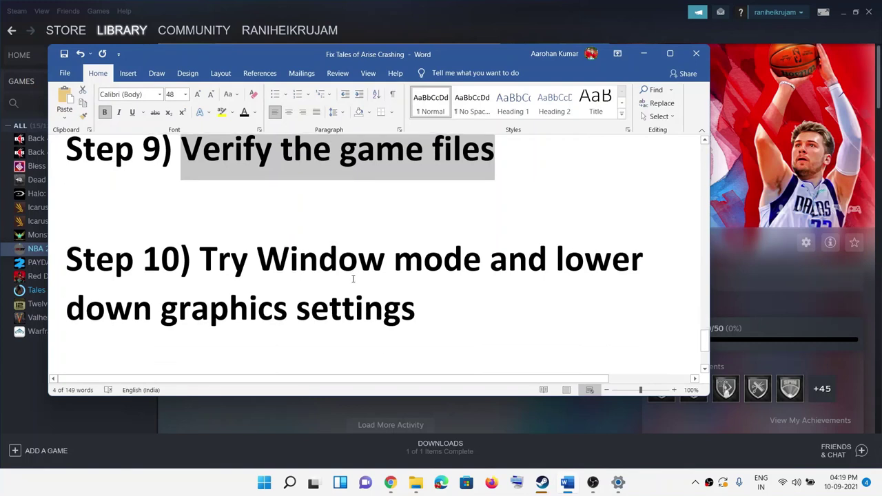
pyautogui.moveTo(394, 261); pyautogui.dragTo(459, 268)
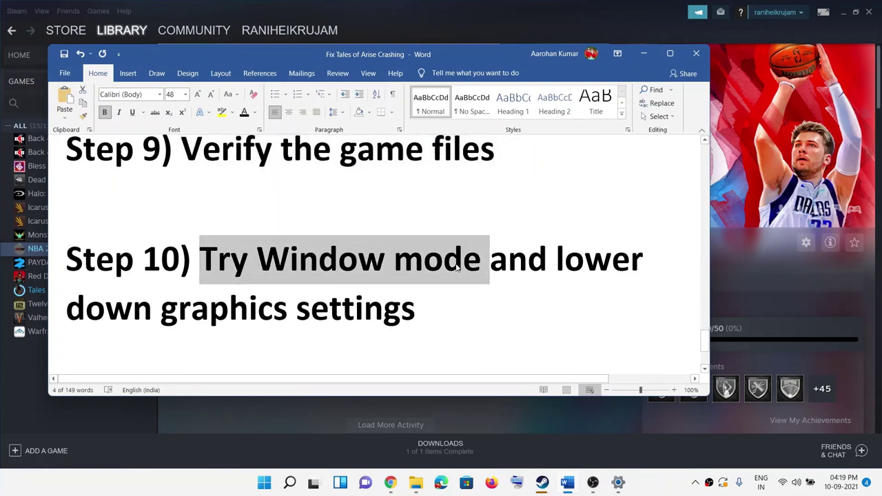
pyautogui.click(296, 306)
pyautogui.moveTo(216, 256); pyautogui.dragTo(488, 263)
pyautogui.click(343, 308)
pyautogui.moveTo(254, 273); pyautogui.dragTo(488, 269)
pyautogui.moveTo(554, 260); pyautogui.dragTo(417, 313)
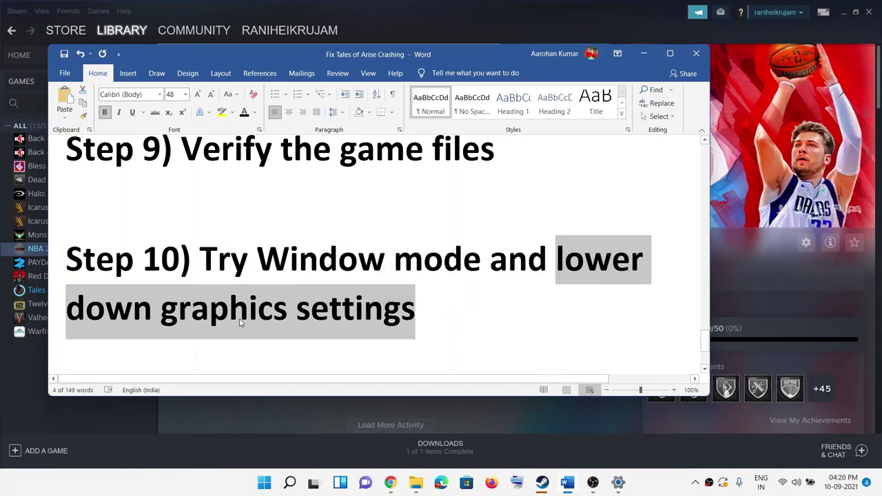
pyautogui.click(422, 316)
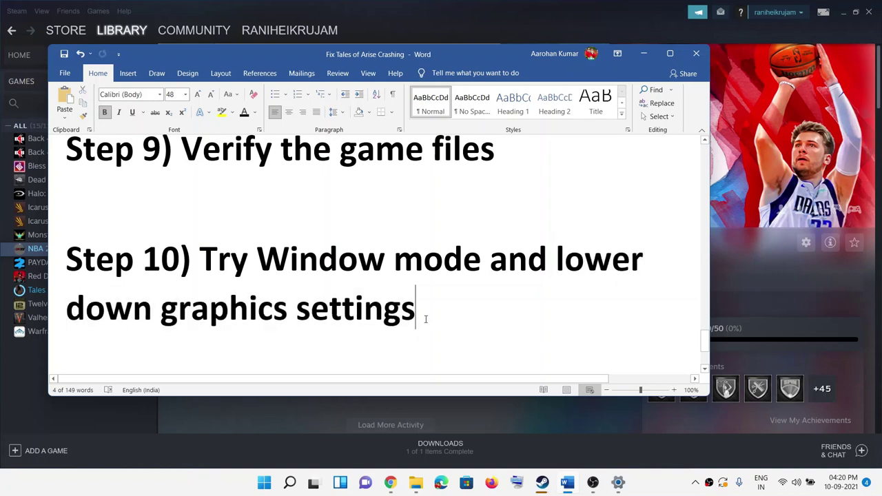
# - Scroll to Step 11 and highlight 'Uninstall and reinstall the game'
pyautogui.scroll(-2, 297, 290)
pyautogui.scroll(-1, 297, 290)
pyautogui.moveTo(200, 308); pyautogui.dragTo(528, 339)
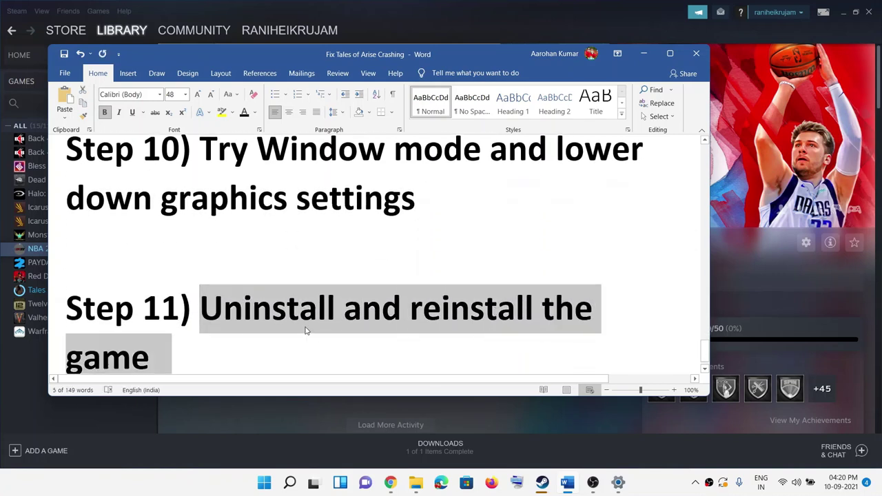
# - Reveal NBA 2K22's Manage > Uninstall option in Steam, then resume its download, now at 2%
pyautogui.click(793, 287)
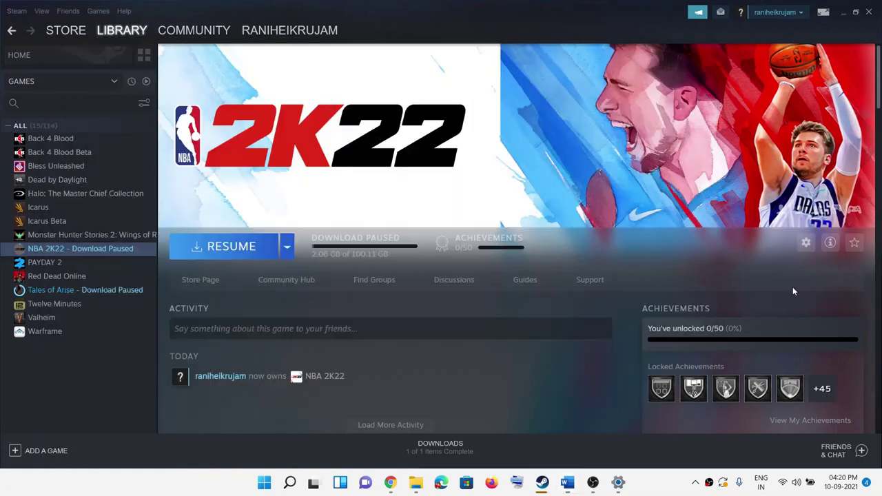
pyautogui.rightClick(105, 257)
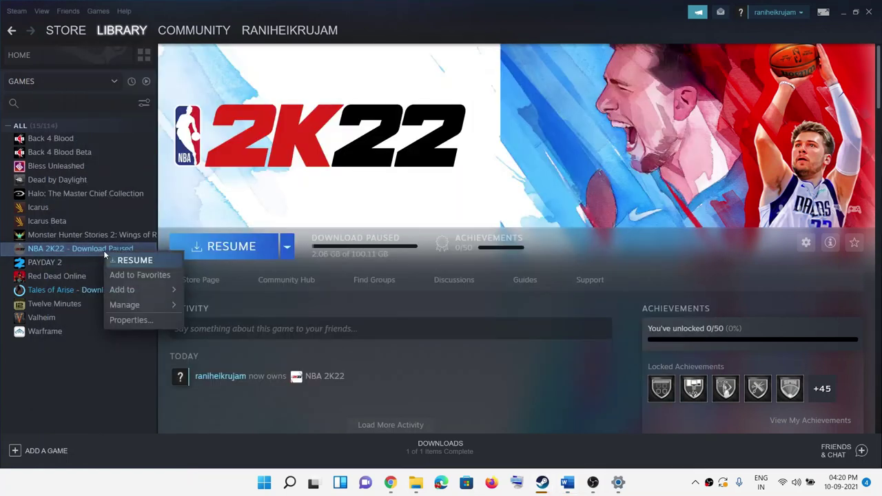
pyautogui.moveTo(138, 306)
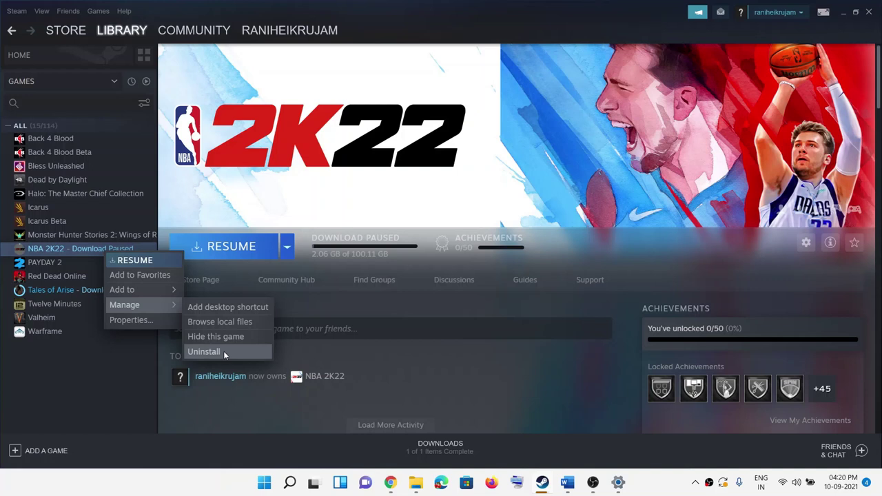
pyautogui.doubleClick(59, 250)
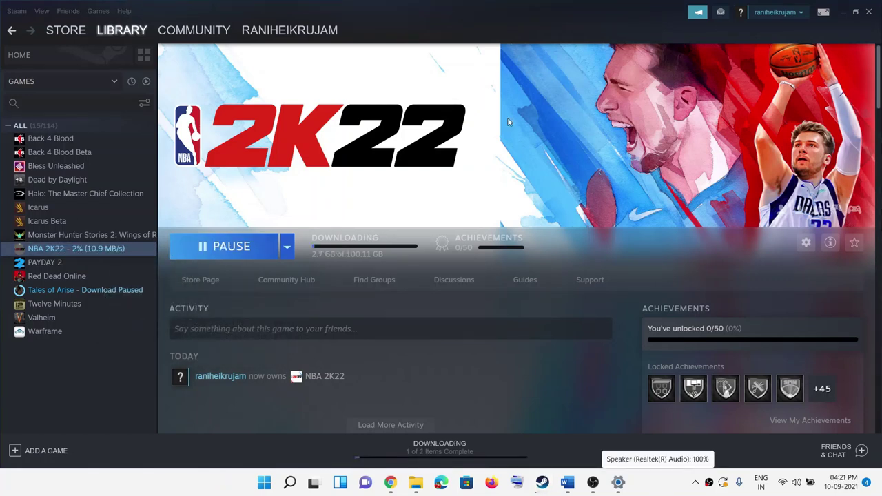